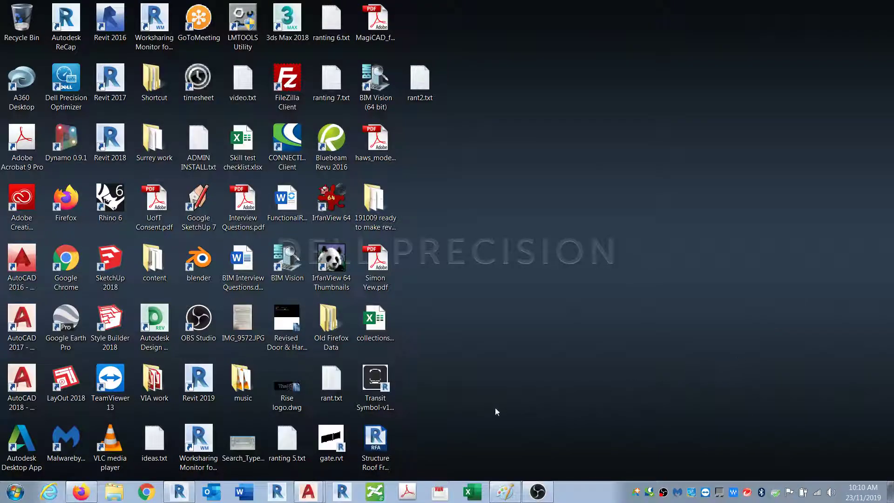
Step: Switch to Revit and open the Wall art material's appearance settings from the Wall 1 type's structure
left_click(179, 492)
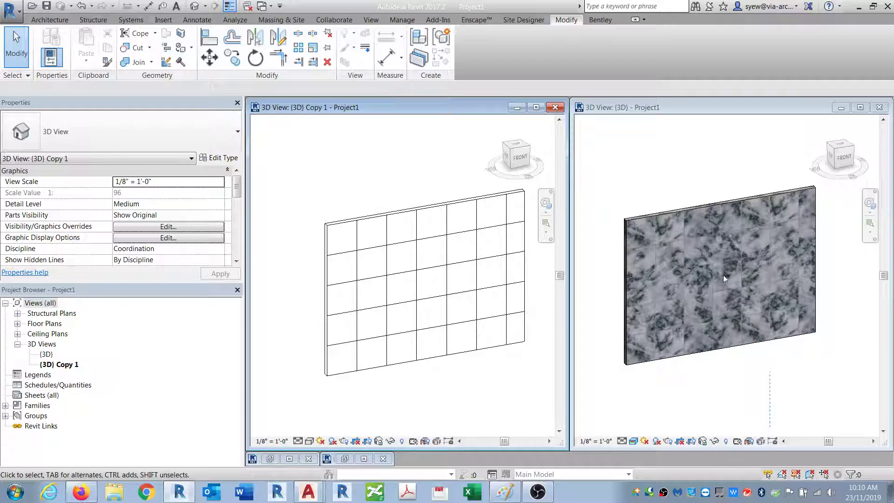
left_click(644, 218)
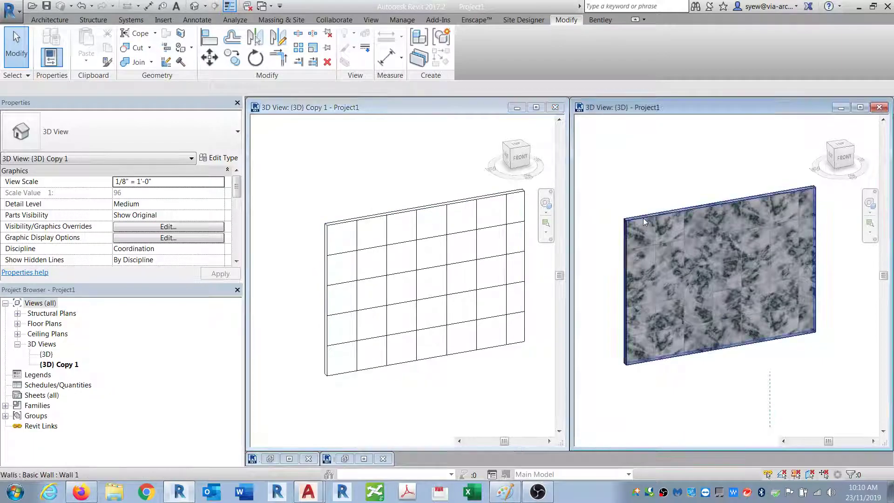
left_click(647, 218)
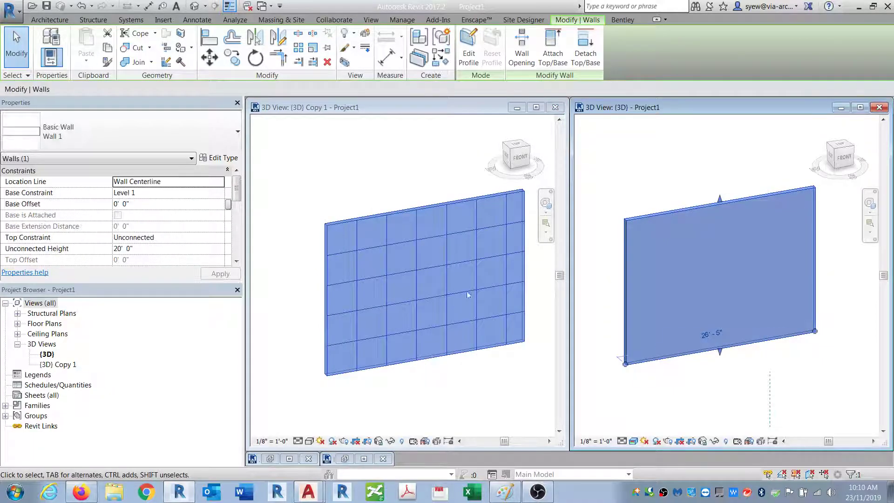
left_click(218, 157)
left_click(496, 200)
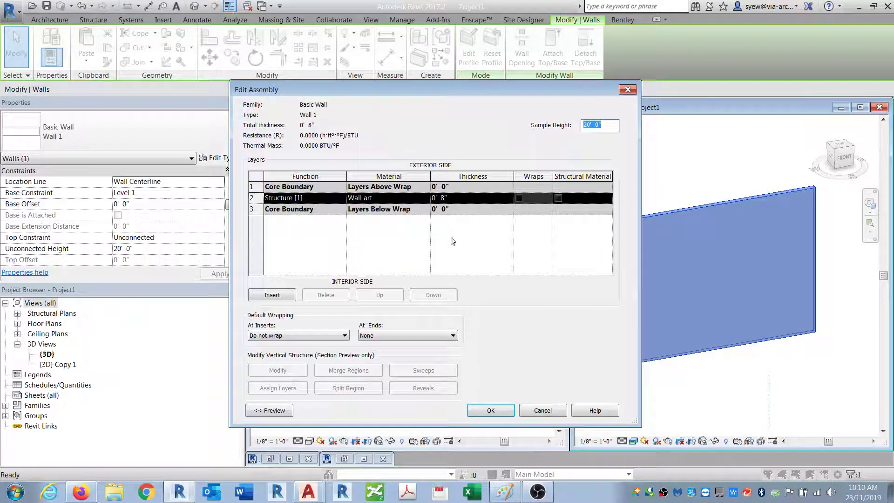
left_click(429, 199)
left_click(427, 199)
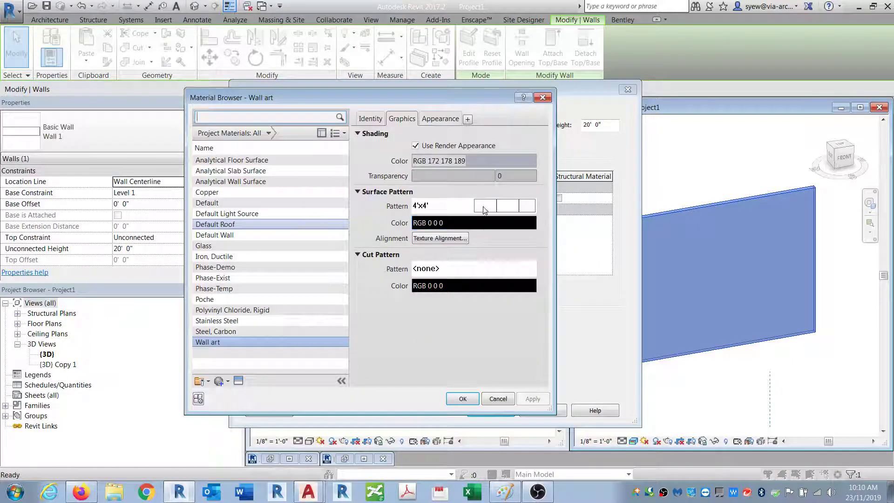
left_click(440, 118)
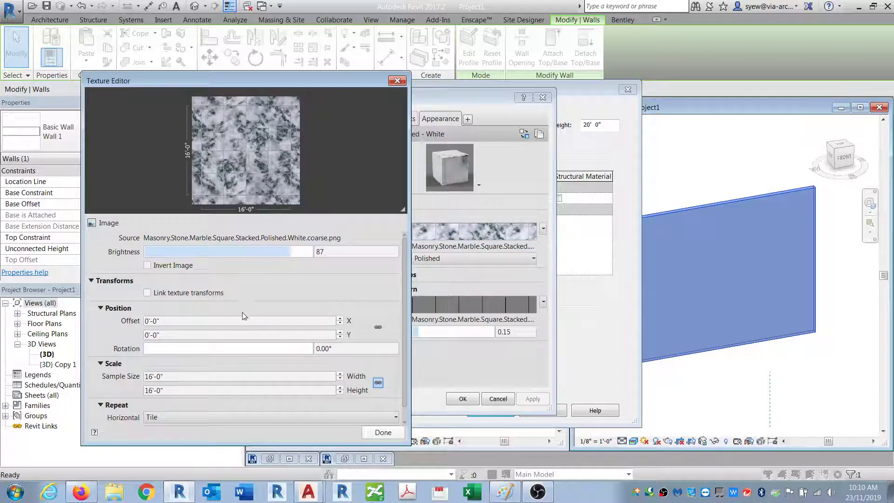
Step: Use the Windows Calculator to double the 16-foot texture sample size
left_click(184, 376)
key("super+r")
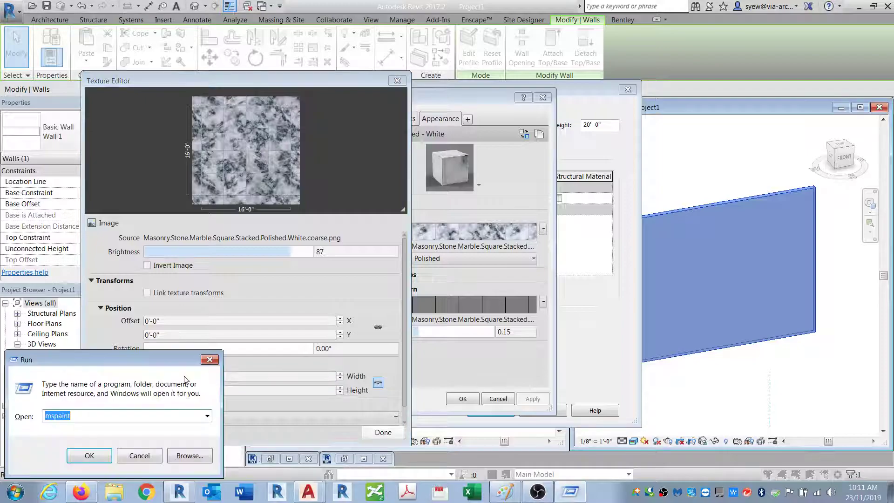
type("calc")
key("Return")
type("16")
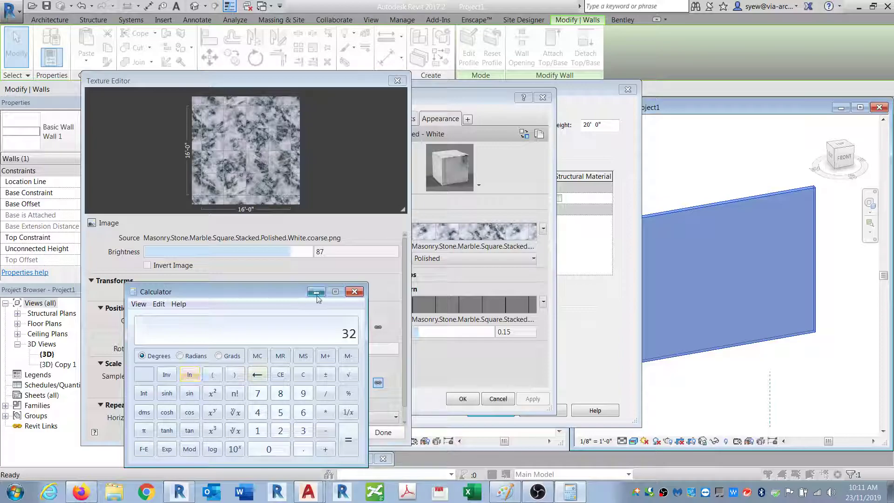
left_click(355, 291)
Step: Set the stone image's texture sample size to 32' for both width and height
left_click(179, 376)
type("3")
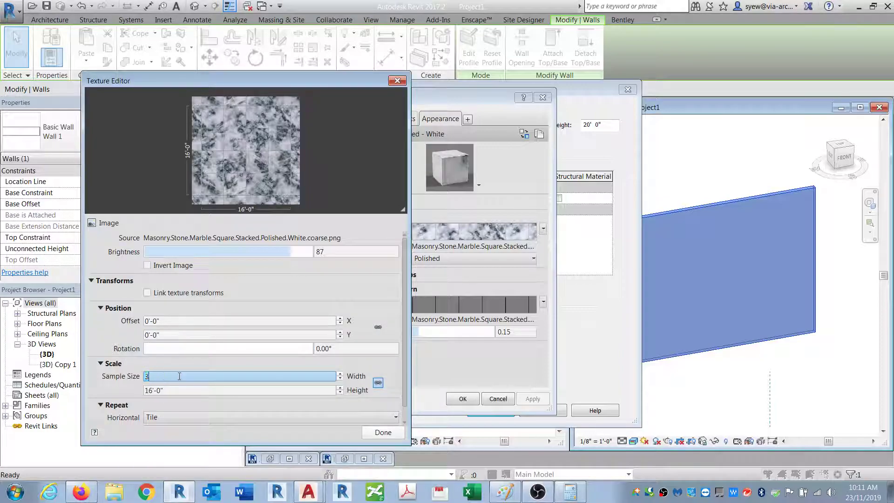
type("2")
key("Tab")
key("shift+Tab")
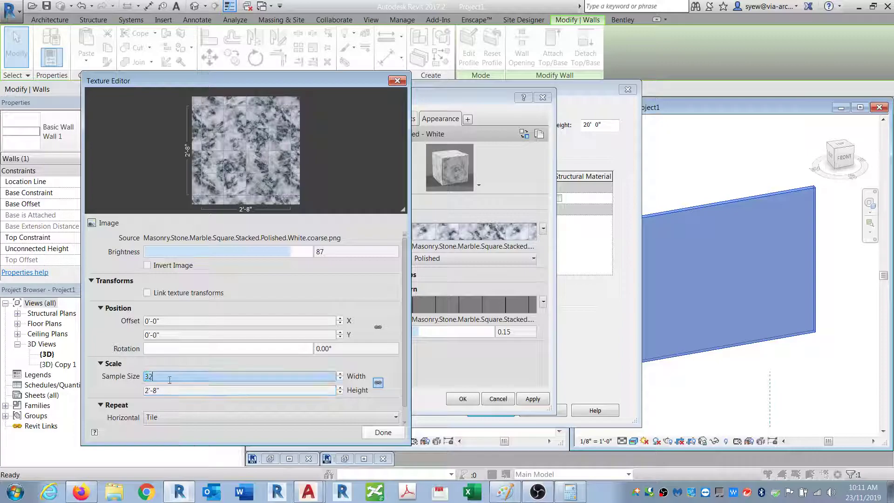
type("'")
key("Tab")
key("shift+Tab")
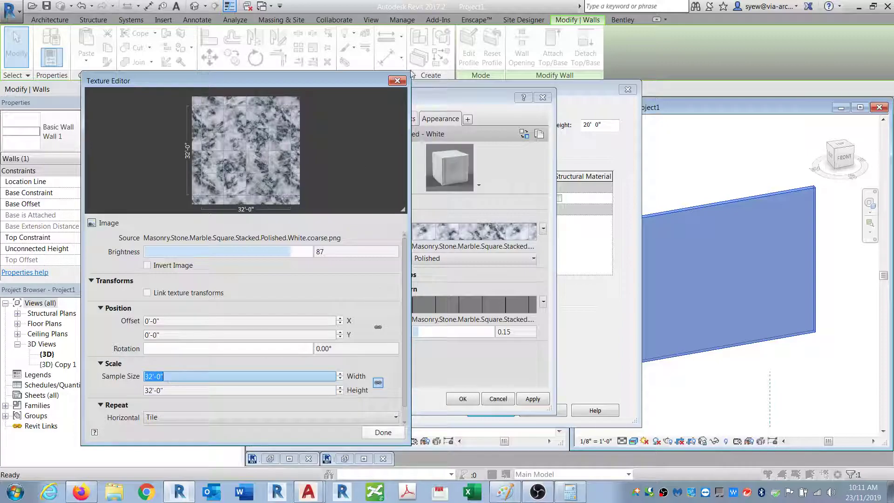
left_click(397, 81)
Step: Set the relief pattern image's sample size to 32' as well and apply the material changes to the wall type
left_click(448, 306)
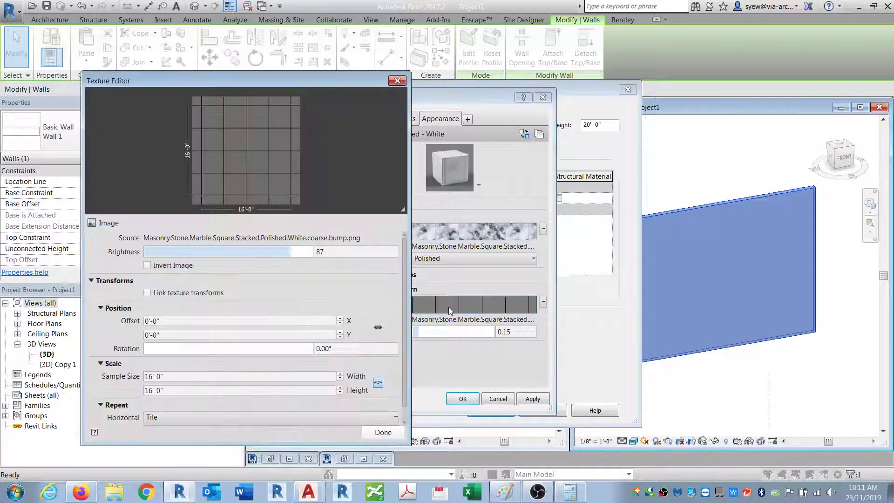
triple_click(170, 378)
type("3")
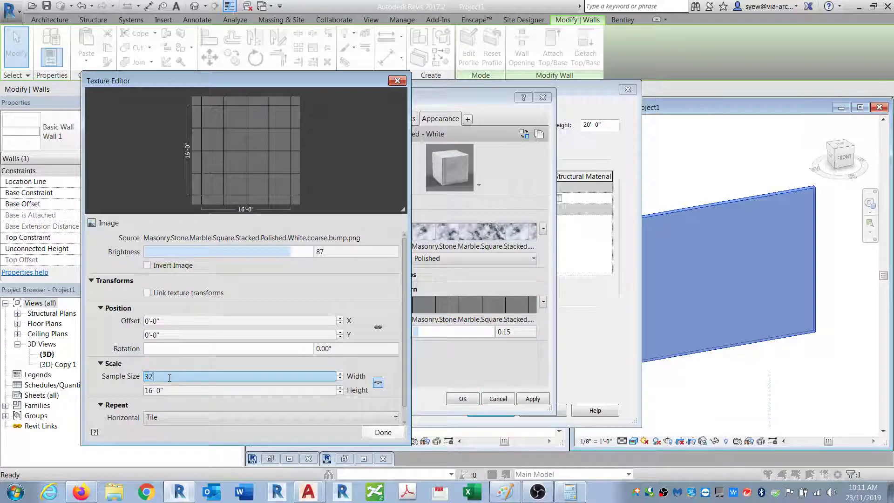
type("2'")
key("Tab")
key("shift+Tab")
left_click(397, 80)
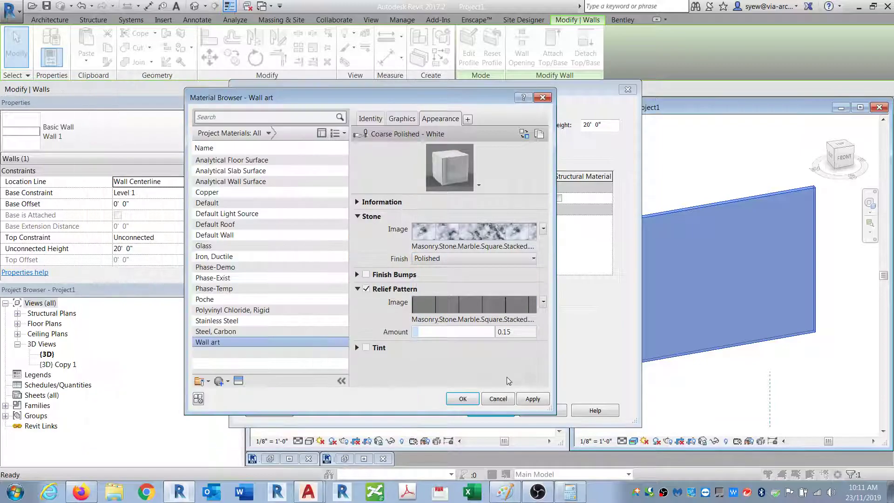
left_click(461, 399)
left_click(493, 409)
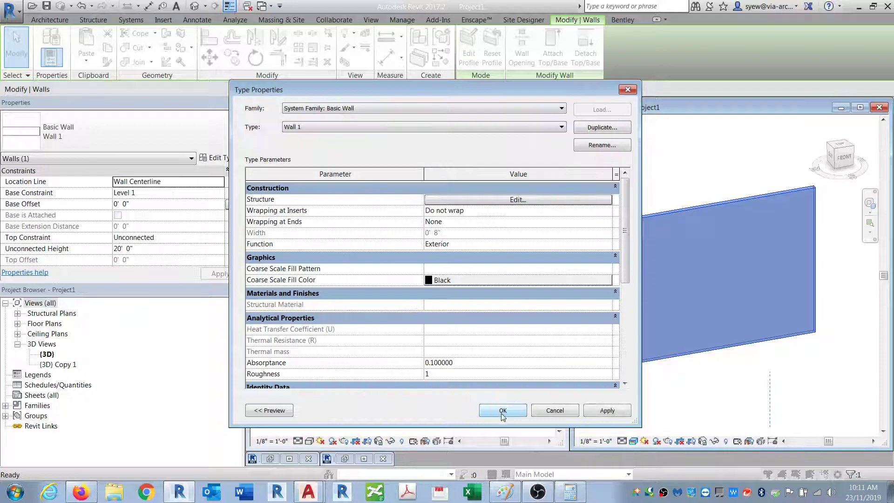
left_click(493, 411)
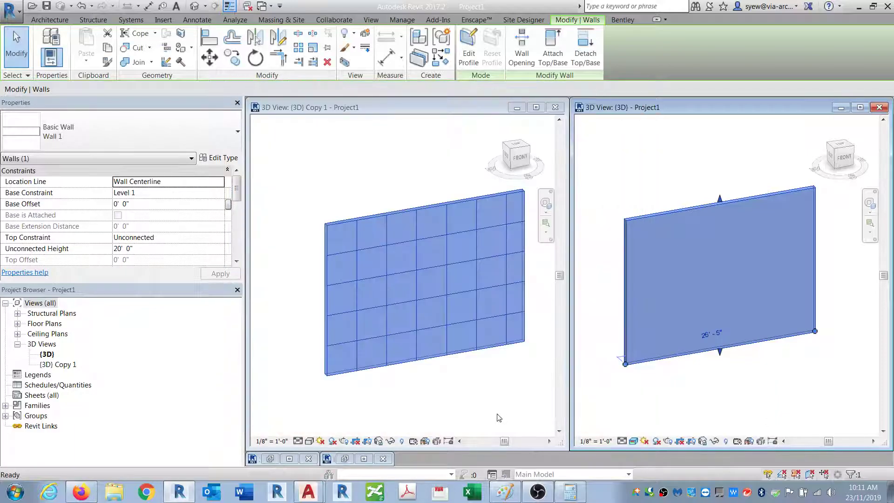
left_click(620, 410)
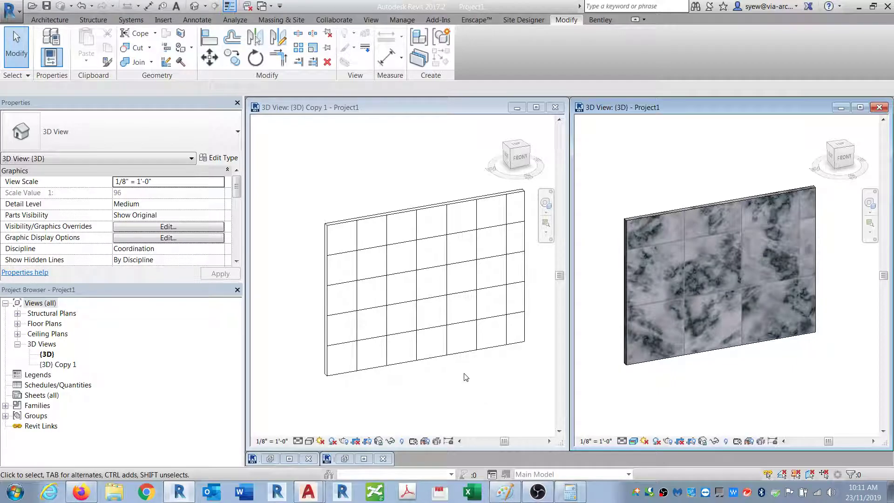
Step: Open the Wall art material's 4'x4' model surface pattern for editing through the wall type's structure
left_click(450, 361)
double_click(425, 360)
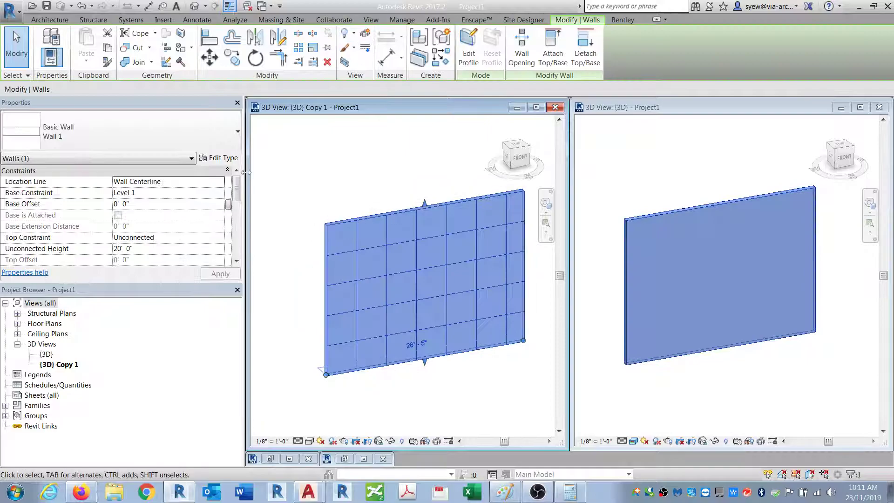
left_click(515, 199)
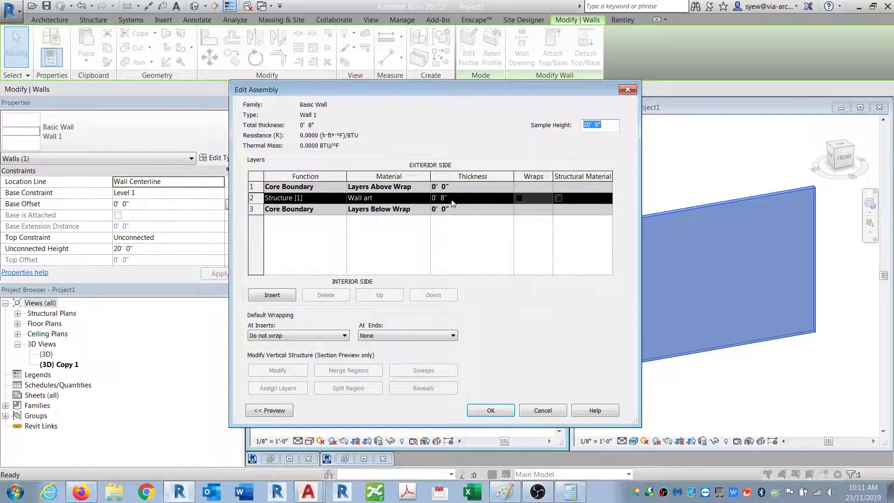
left_click(425, 198)
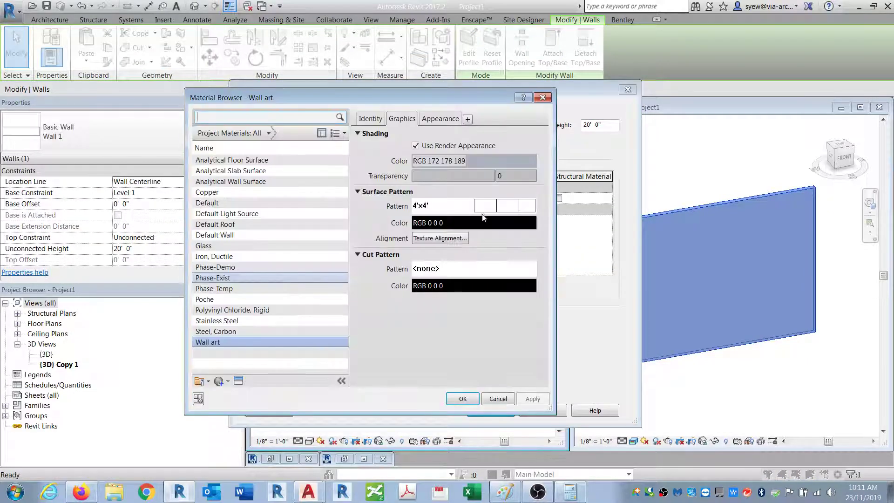
left_click(484, 217)
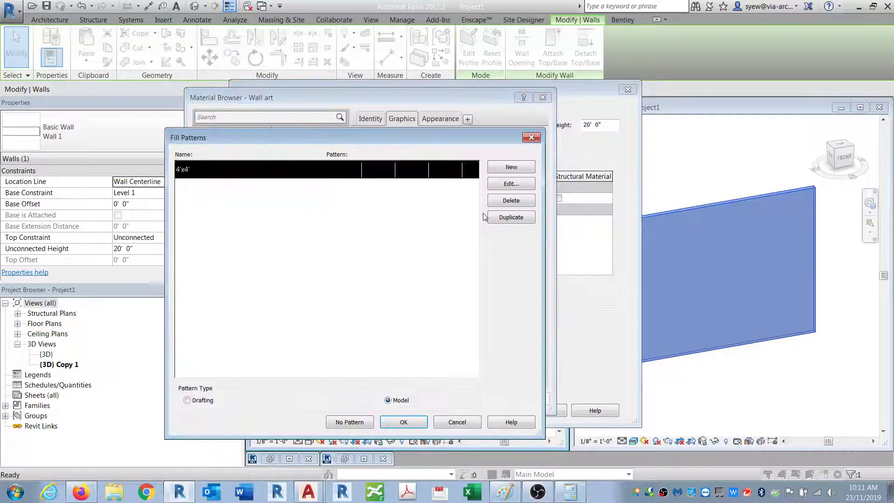
left_click(519, 187)
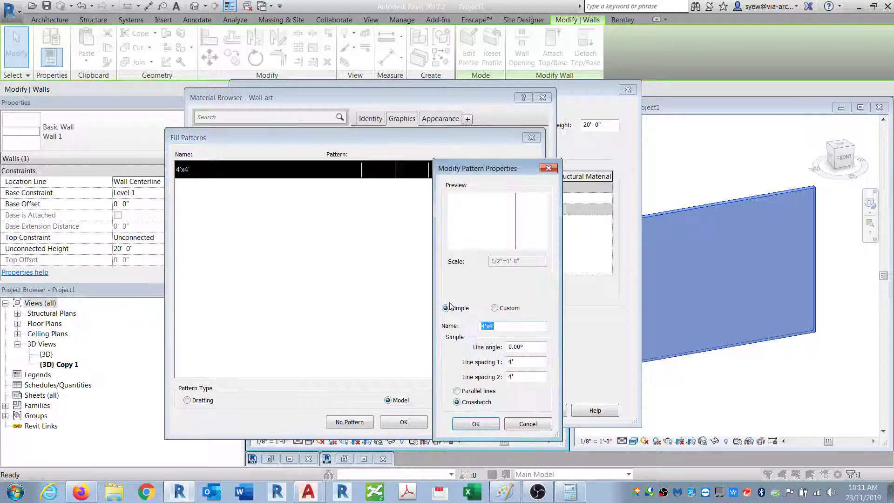
Step: Rename the surface pattern to 8'x8', set both crosshatch line spacings to 8', and apply it to the wall type
double_click(485, 326)
type("8'x8'")
left_click(515, 361)
double_click(511, 361)
type("8 1")
type("8")
left_click(475, 424)
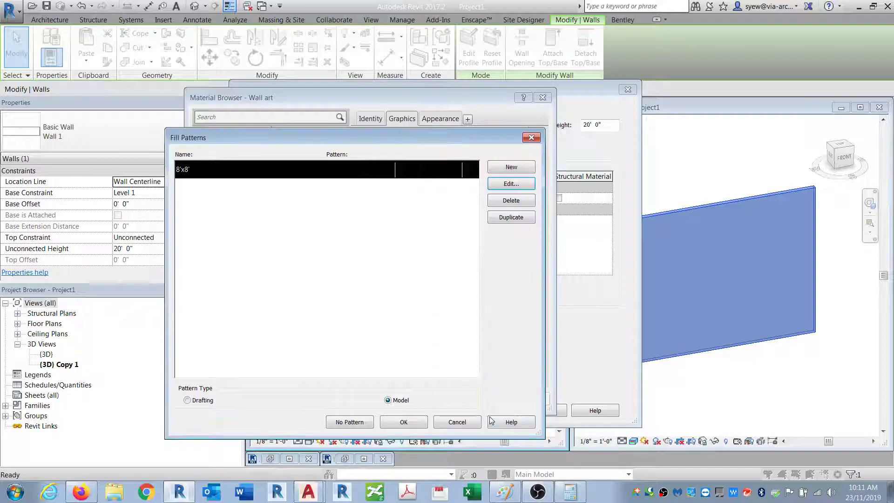
left_click(403, 421)
left_click(463, 398)
left_click(493, 412)
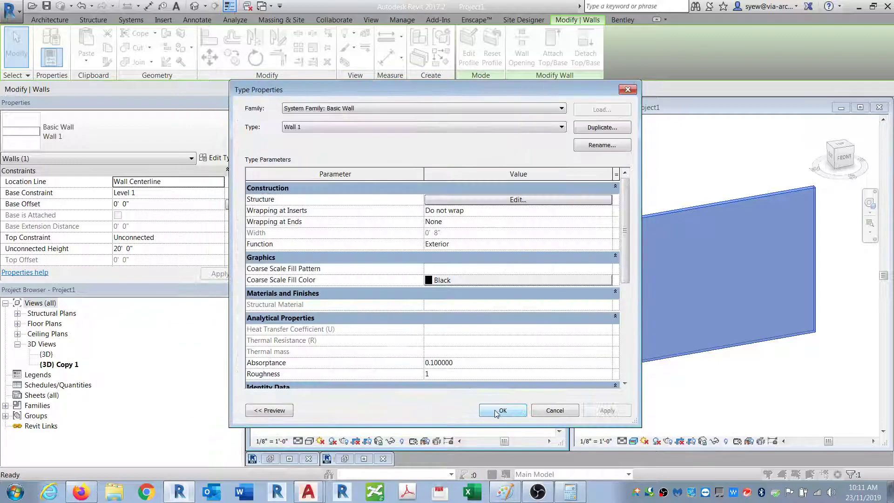
left_click(494, 408)
left_click(496, 407)
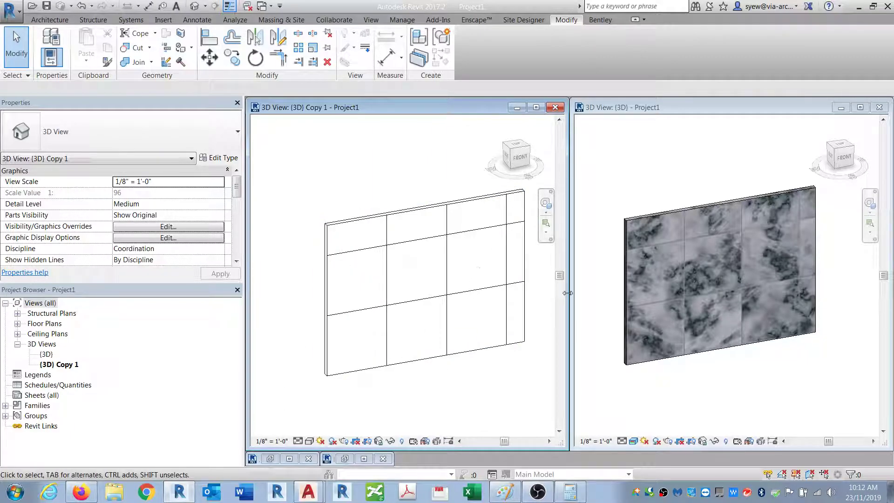
Step: Split the wall's front face with a full-height vertical line along the second interior vertical pattern line
left_click(180, 36)
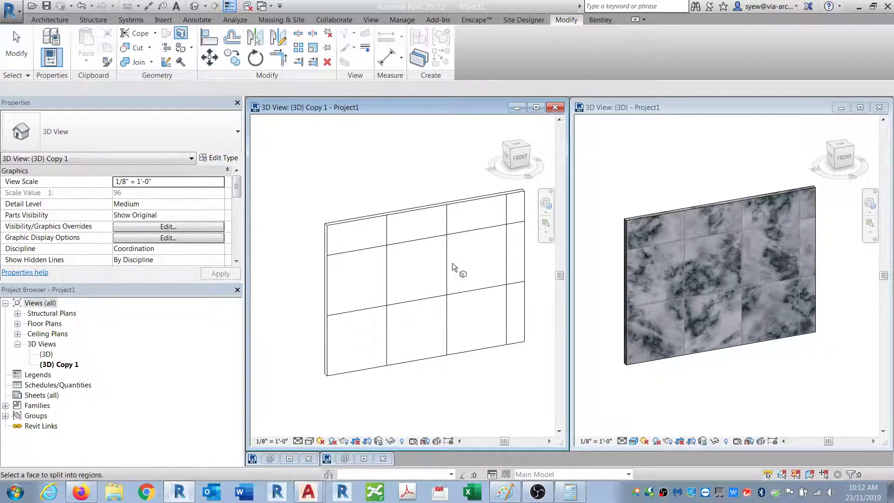
left_click(462, 203)
left_click(446, 354)
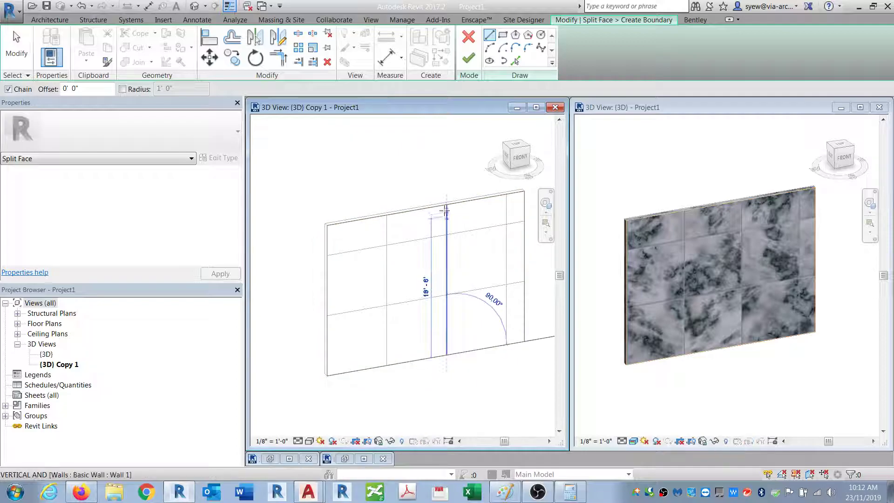
left_click(446, 205)
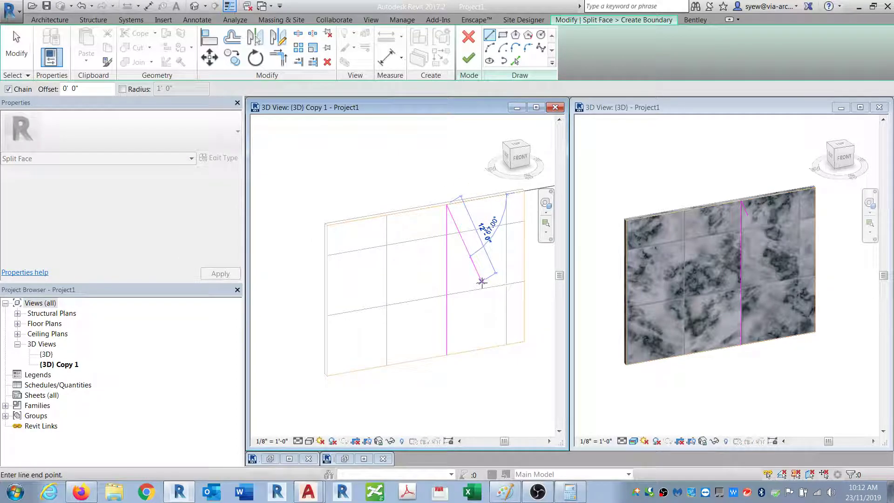
key("Escape")
key("Escape")
left_click(469, 58)
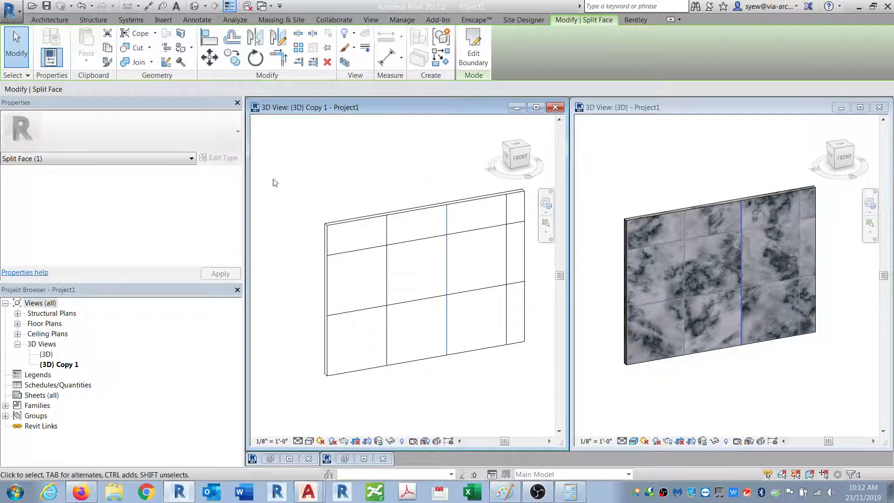
Step: Try to rotate the wall's surface pattern by 90 degrees about its lower horizontal pattern line
left_click(181, 53)
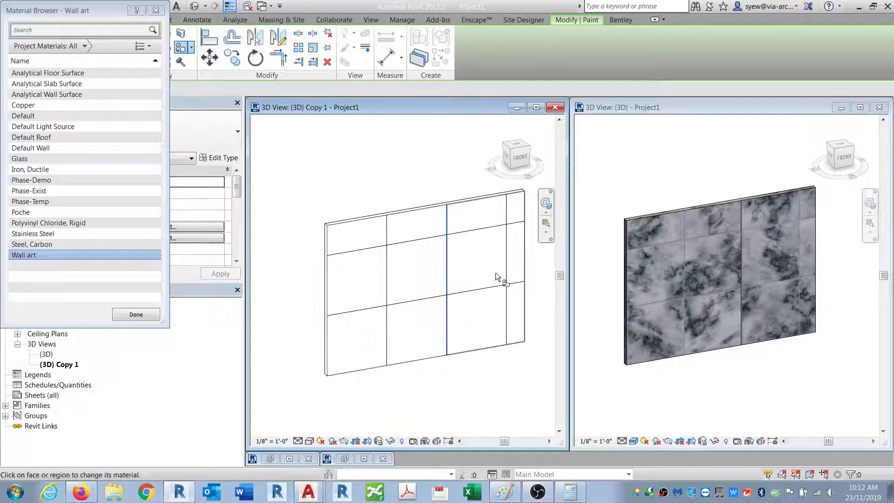
left_click(155, 10)
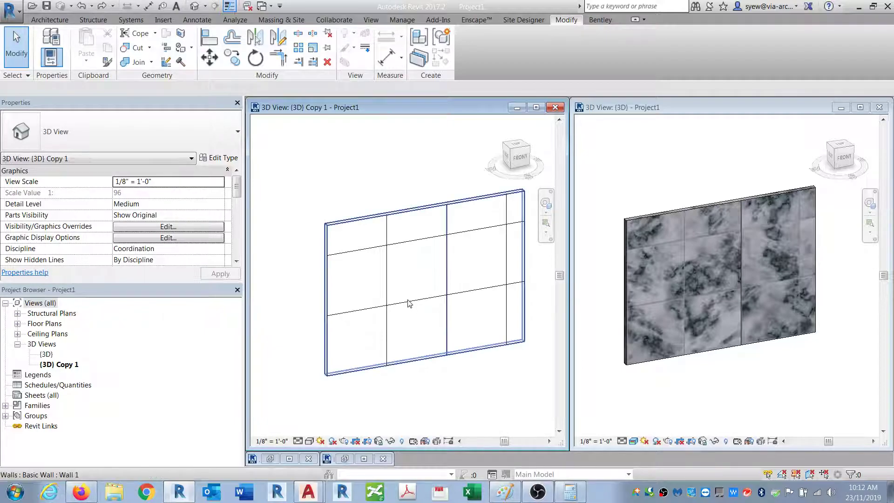
left_click(409, 303)
key("r")
key("o")
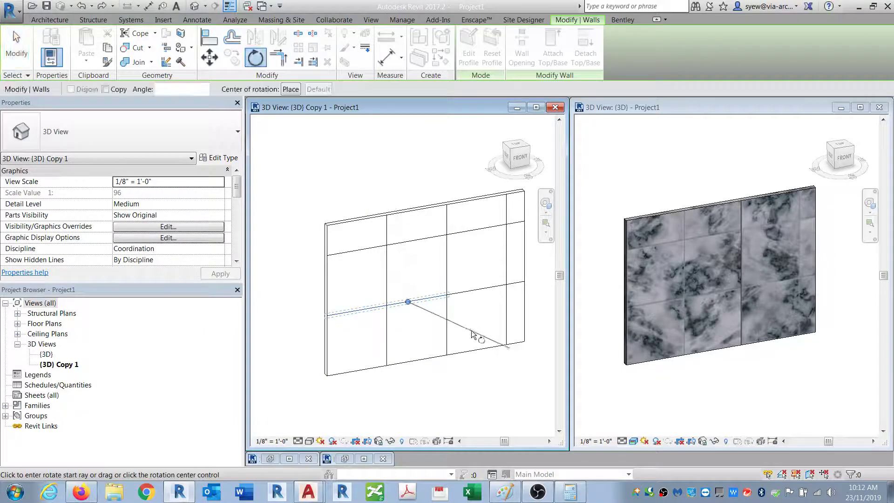
left_click(368, 366)
type("90")
key("Return")
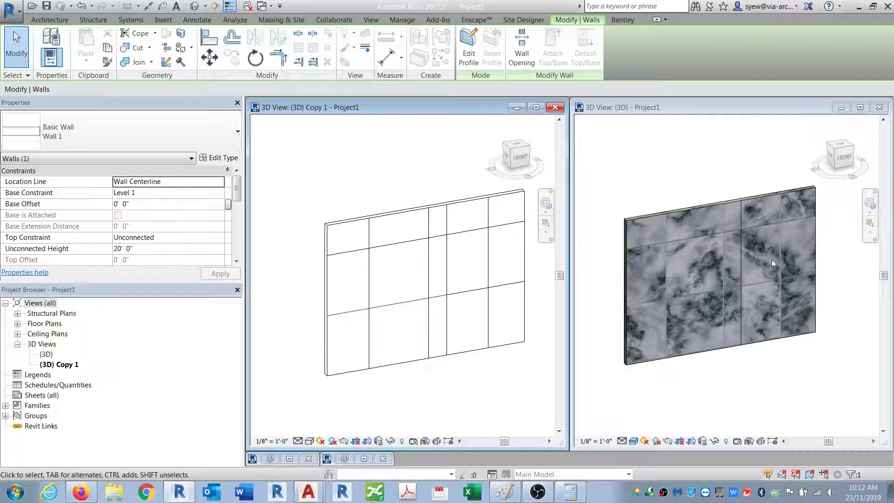
left_click(473, 389)
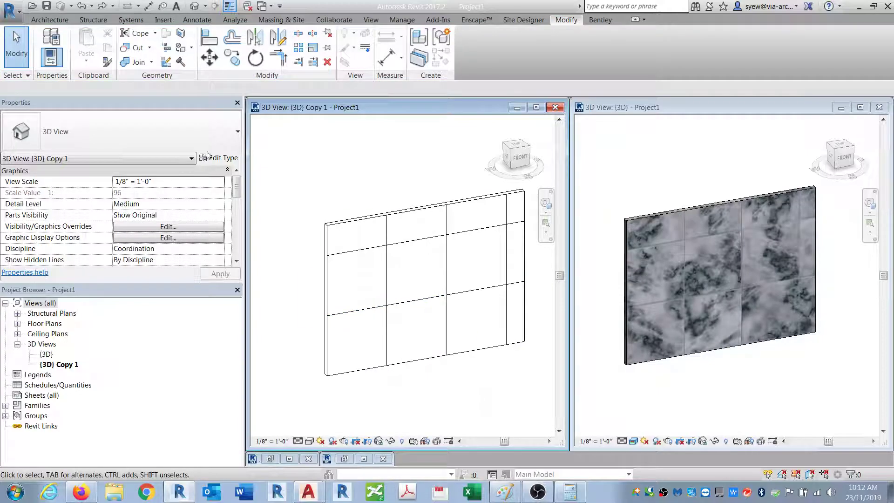
Step: Paint the region to the right of the vertical split with Wall art and rotate its surface pattern by 180 degrees
left_click(181, 48)
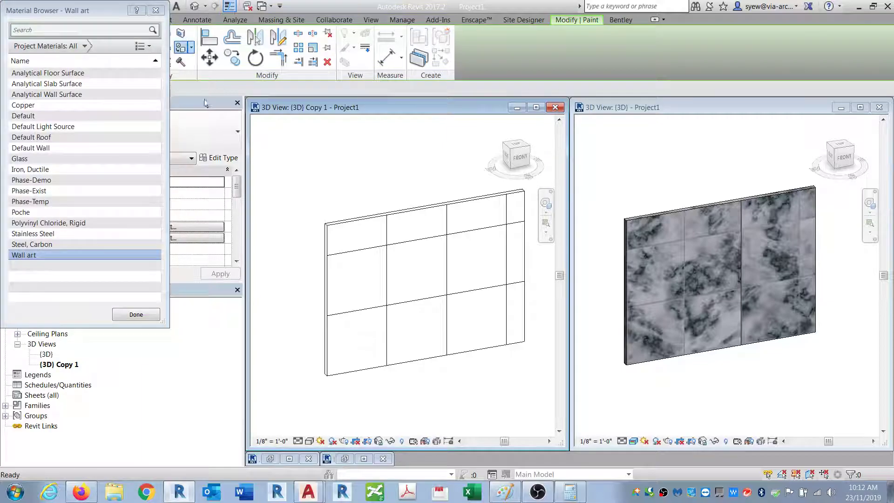
key("Escape")
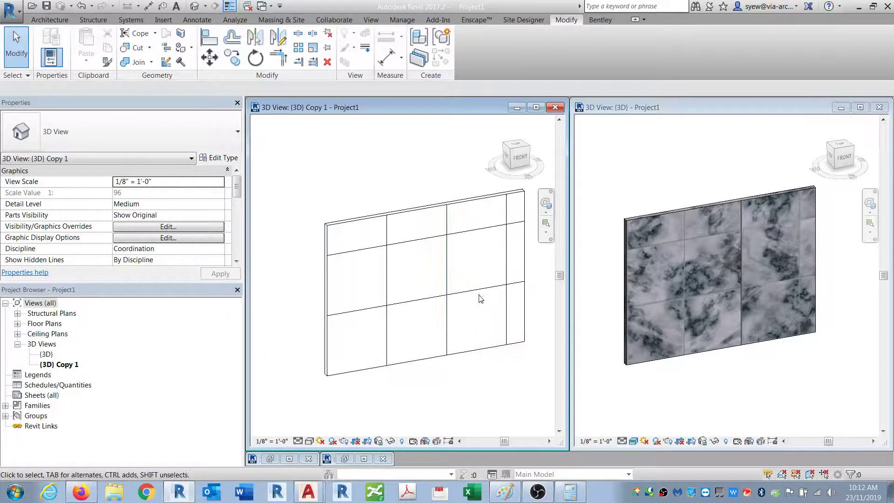
left_click(481, 295)
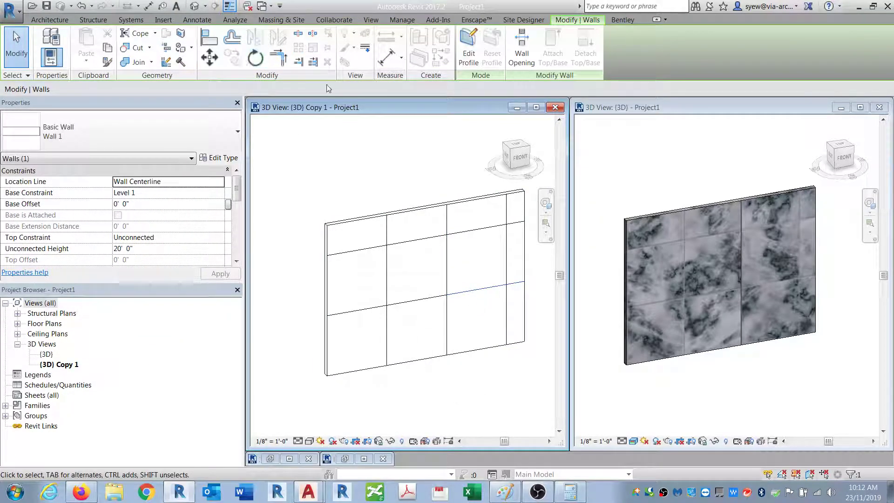
left_click(255, 58)
left_click(516, 329)
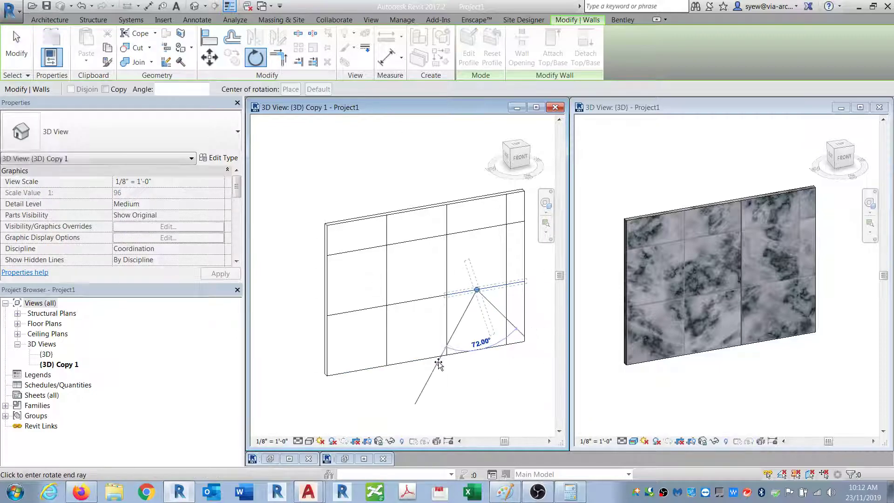
type("18")
key("Return")
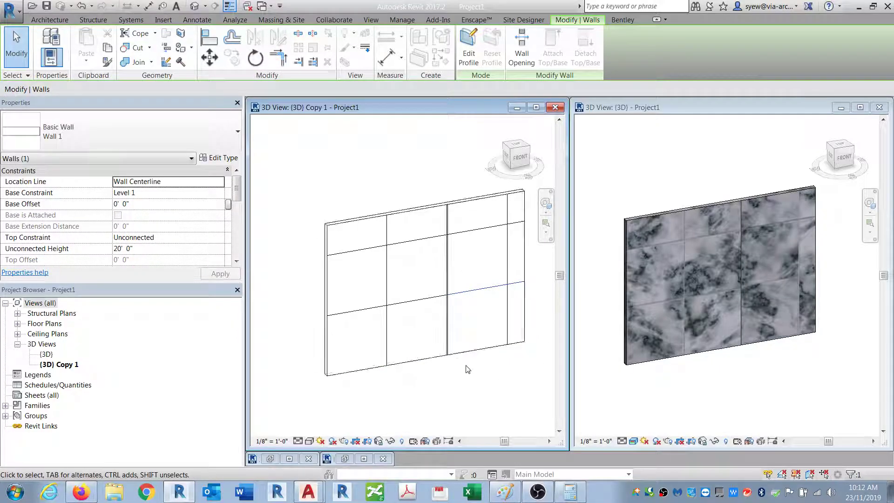
left_click(482, 386)
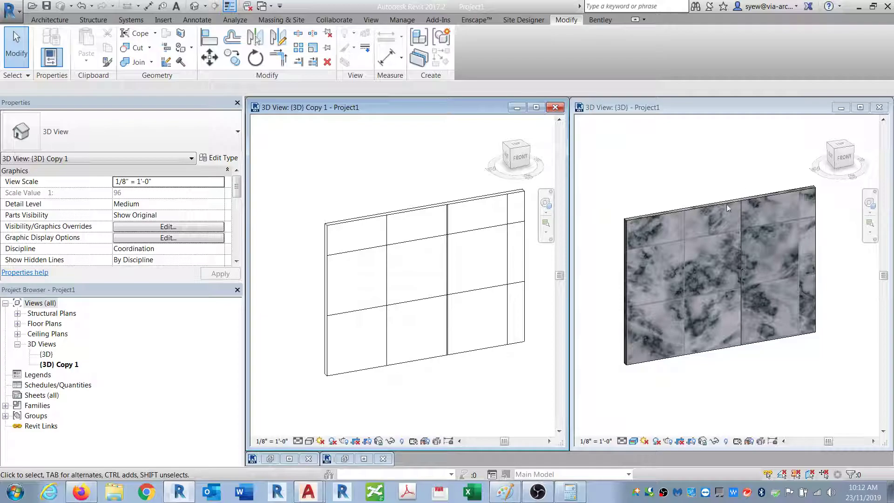
Step: Align the right region's vertical pattern line with the split line, and the left region's horizontal pattern line with the wall's bottom edge
scroll(428, 326, "up", 3)
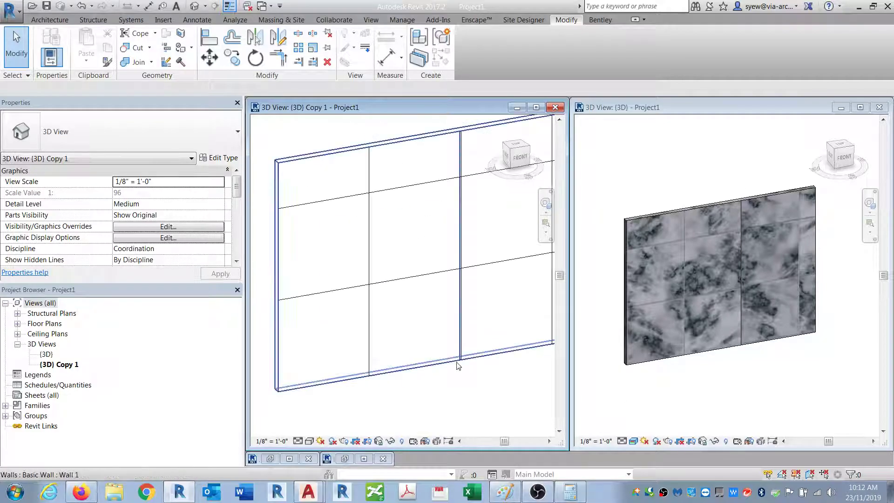
key("a")
key("l")
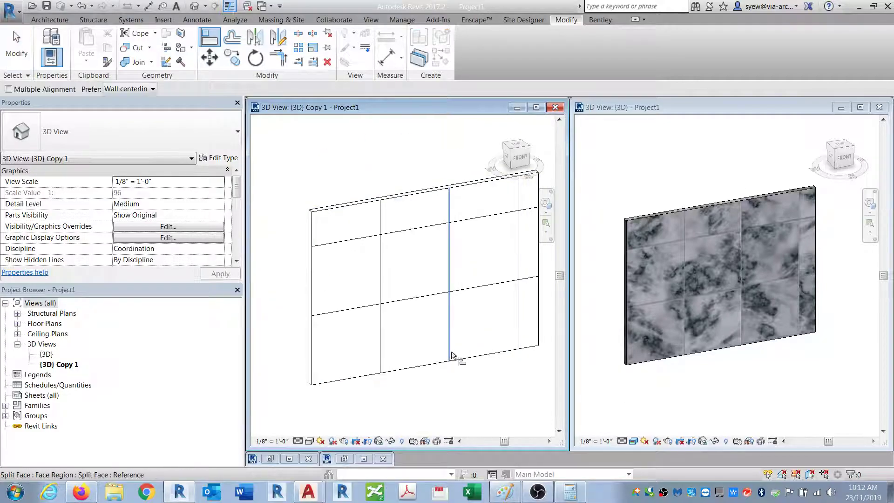
left_click(450, 360)
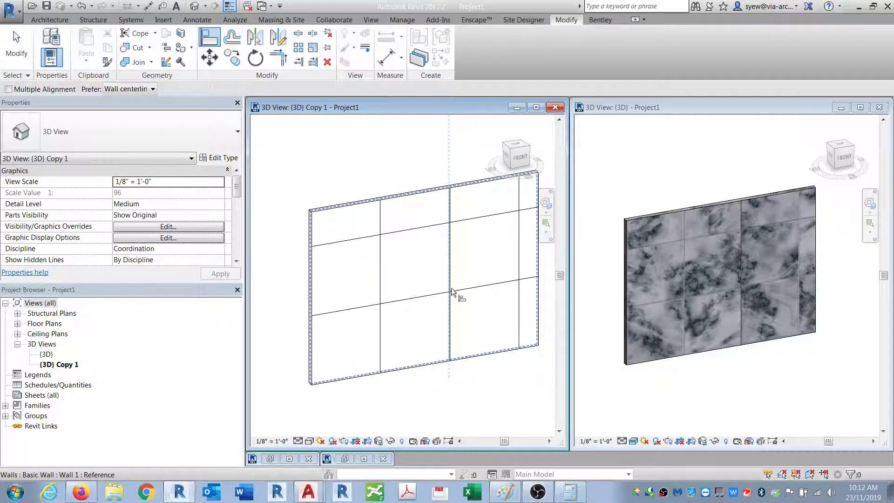
scroll(451, 300, "up", 3)
left_click(451, 298)
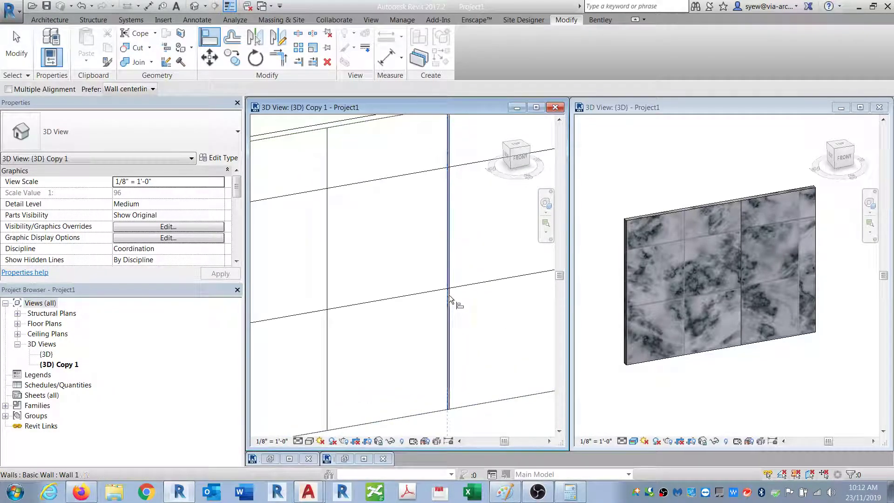
scroll(479, 319, "down", 3)
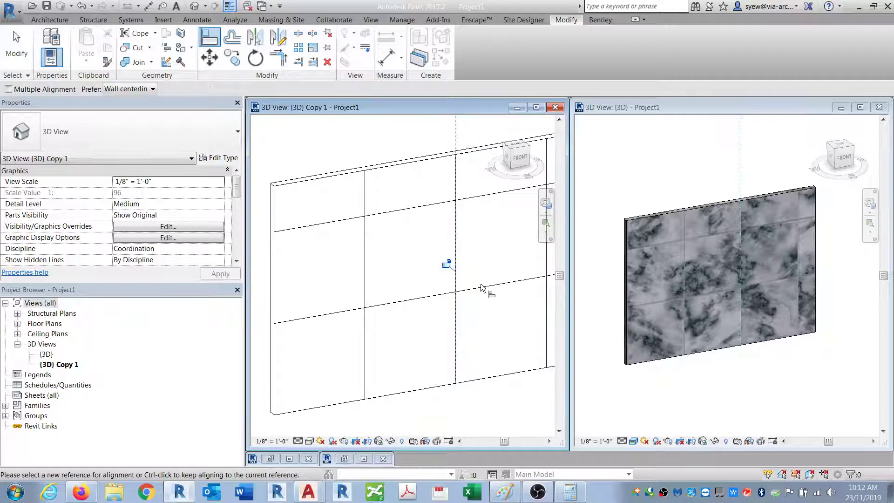
left_click(473, 368)
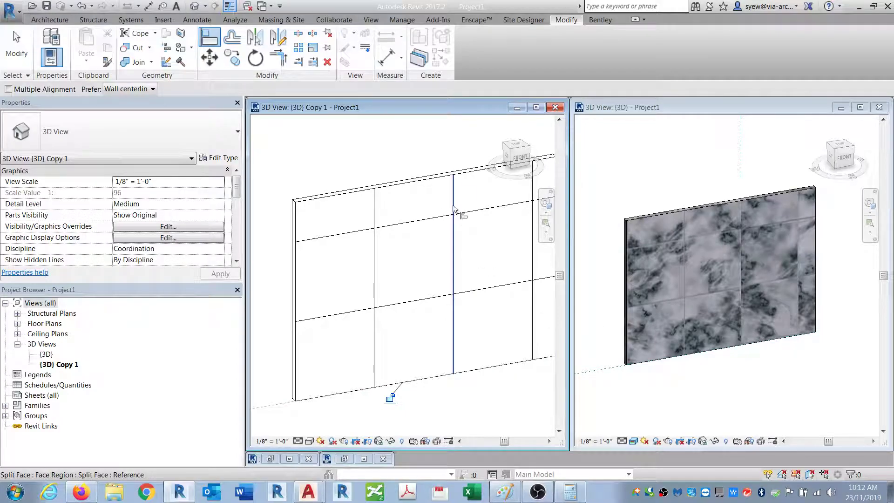
key("Escape")
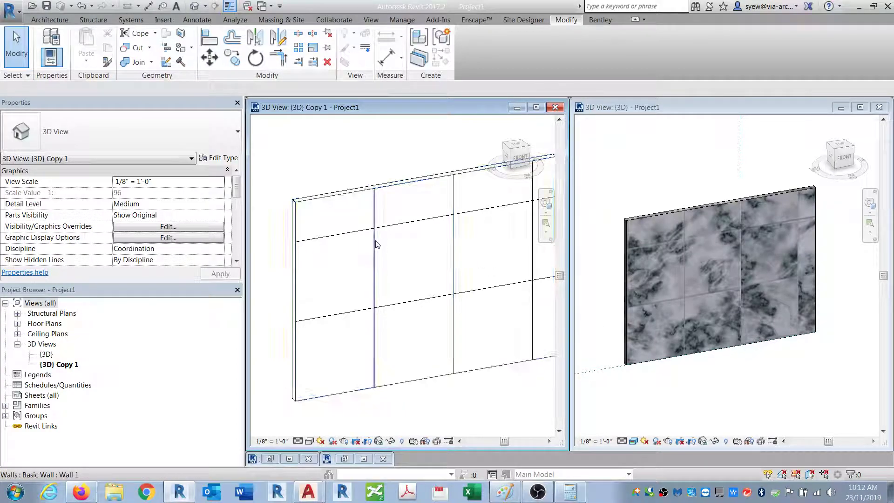
Step: Rotate the left region's surface pattern by 180 degrees about its vertical pattern line
left_click(393, 232)
key("r")
key("o")
left_click(473, 265)
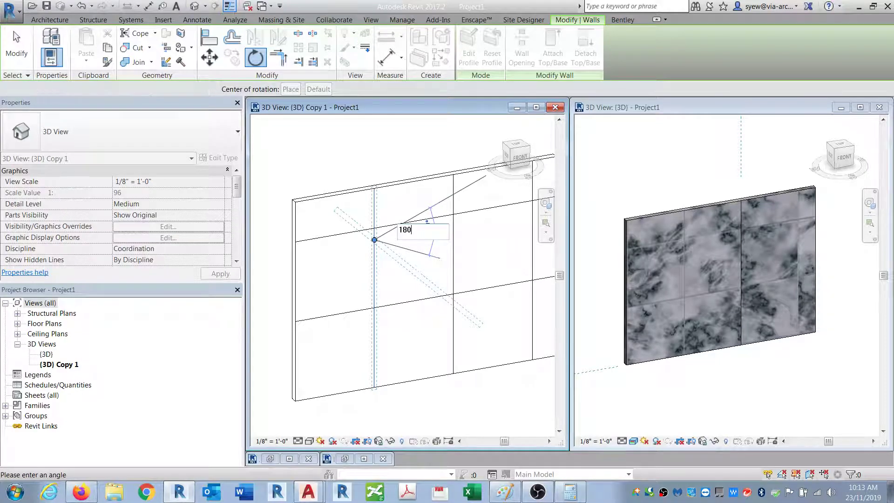
left_click(419, 219)
key("Escape")
Step: Align the left region's lower horizontal pattern line with the right region's matching line at the split
key("a")
key("l")
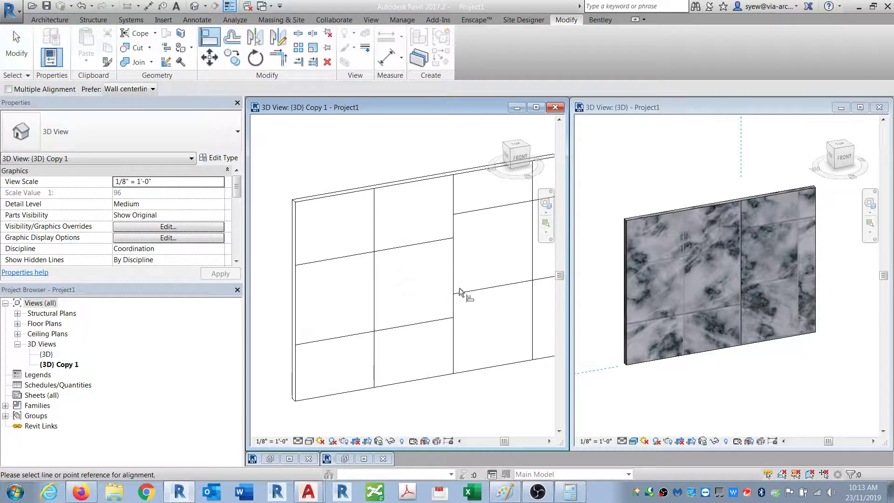
left_click(455, 296)
left_click(419, 323)
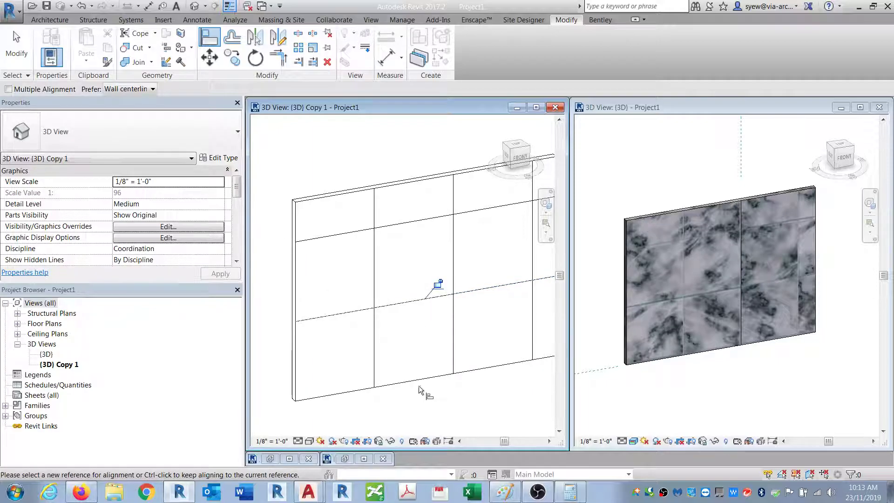
scroll(418, 389, "down", 1)
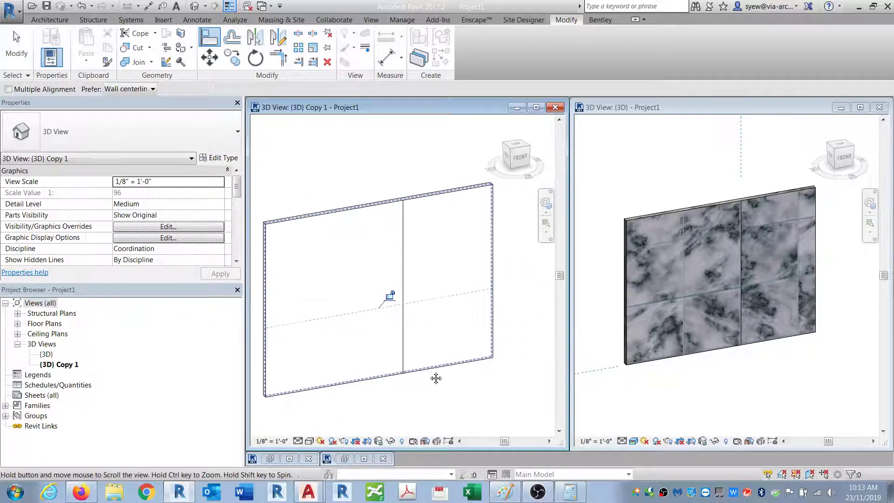
middle_click_drag(431, 384, 462, 389)
key("Escape")
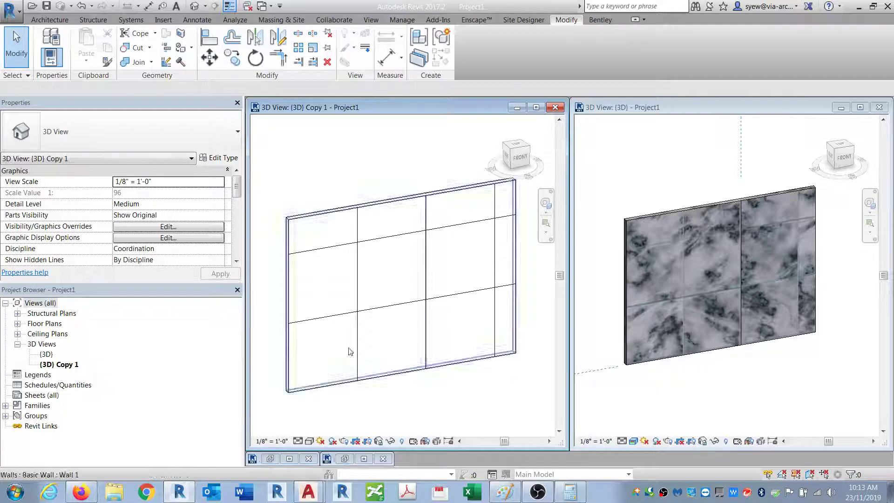
Step: Split the left region with a line along its upper horizontal pattern line, from the wall's left edge to the vertical split
left_click(183, 49)
left_click(328, 214)
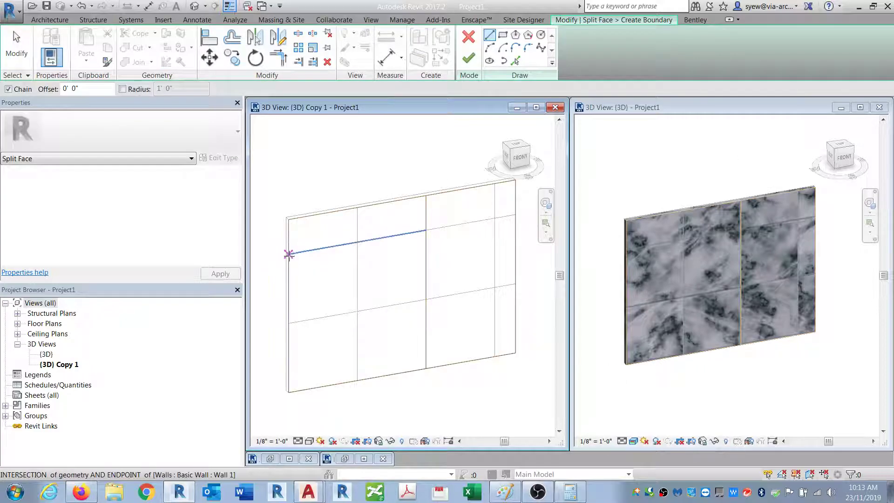
left_click(289, 253)
left_click(425, 231)
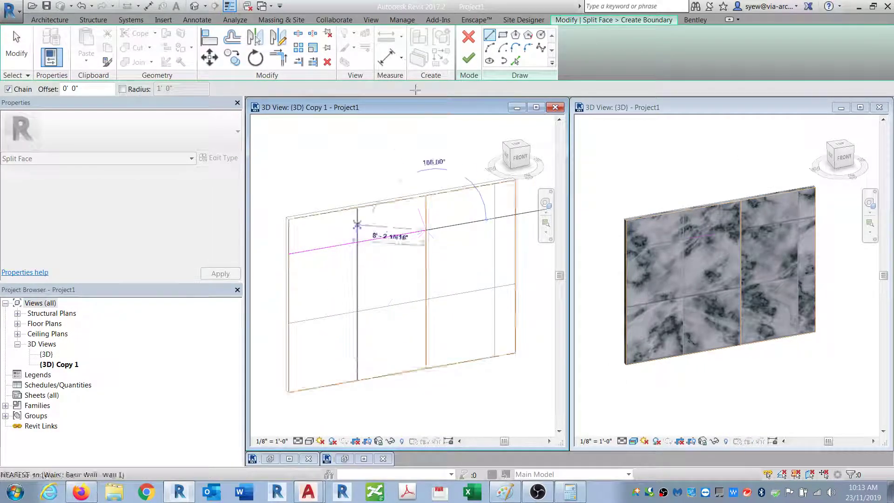
left_click(469, 58)
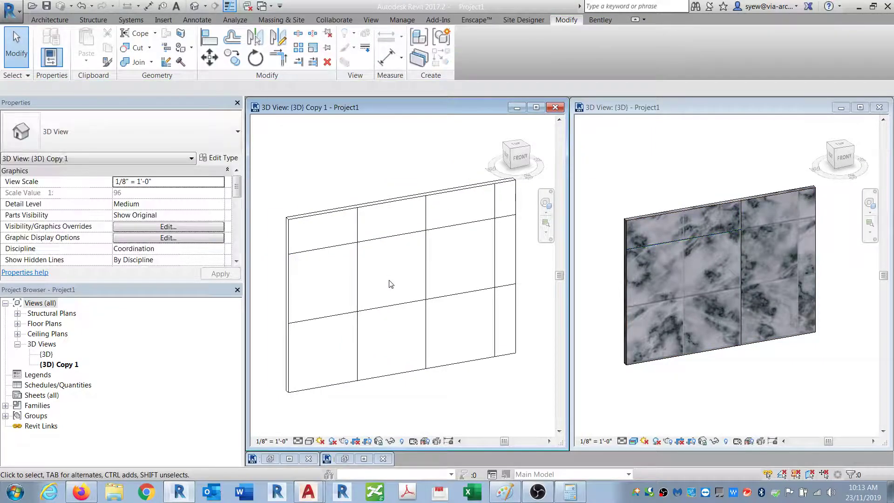
Step: Paint the left region below the new horizontal split with the Wall art material
left_click(181, 48)
left_click(385, 301)
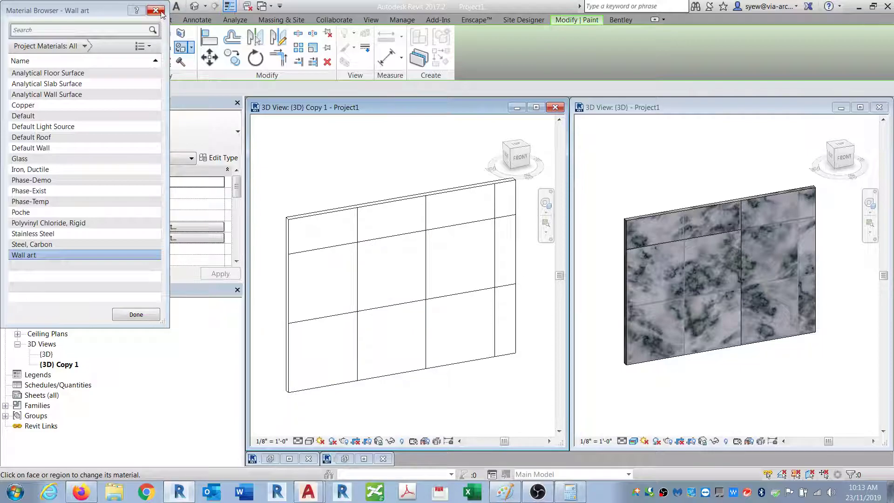
key("Escape")
Step: Move the lower left region's surface pattern by its vertical line a short distance toward the wall's left end
left_click(380, 356)
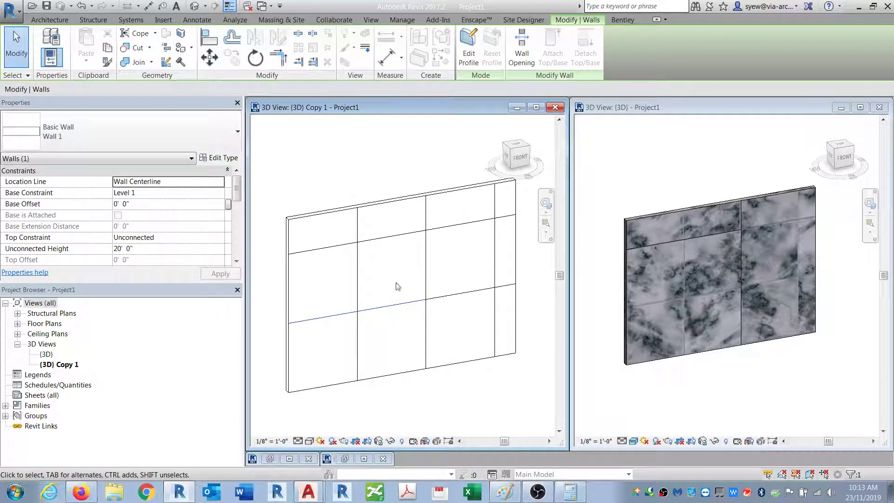
key("Escape")
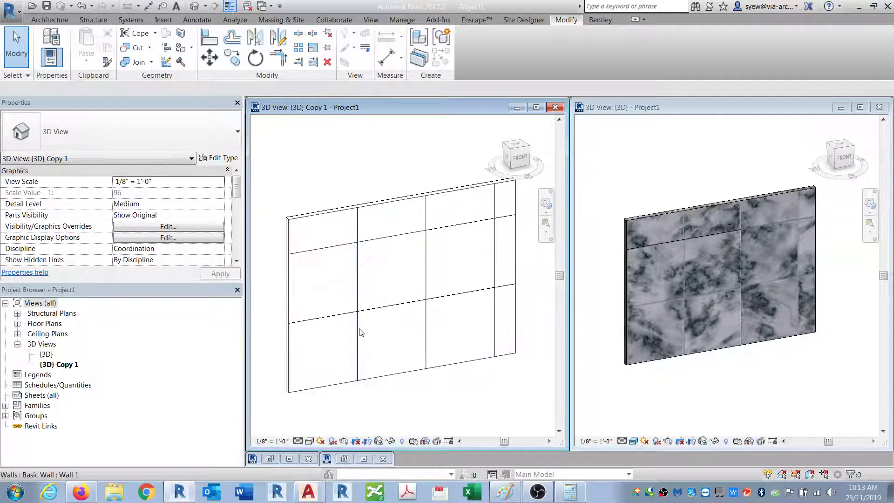
left_click(414, 363)
key("m")
key("v")
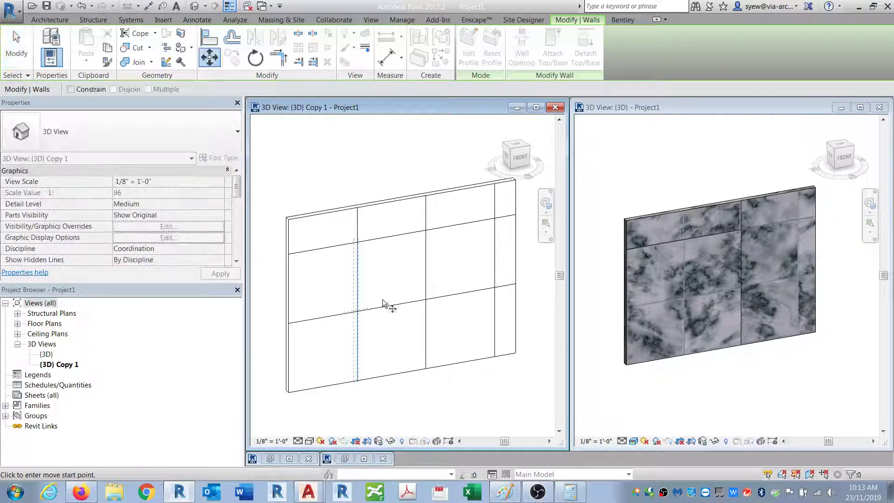
left_click(381, 300)
left_click(366, 307)
key("Escape")
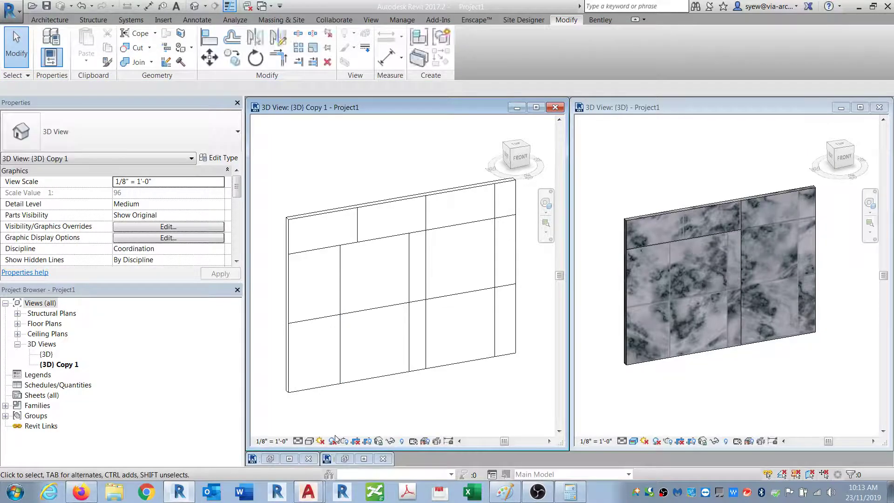